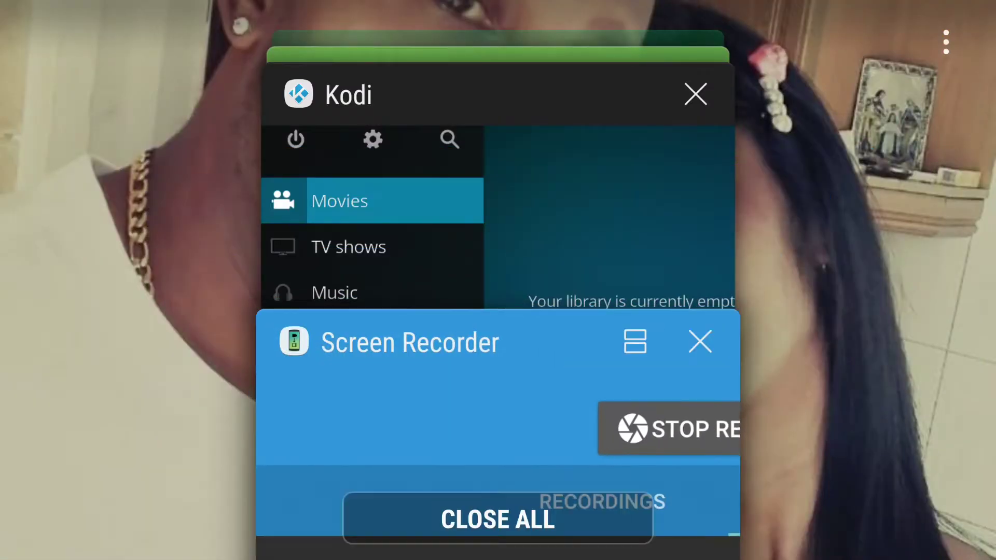
Switch to Kodi and open its System settings.
click(500, 200)
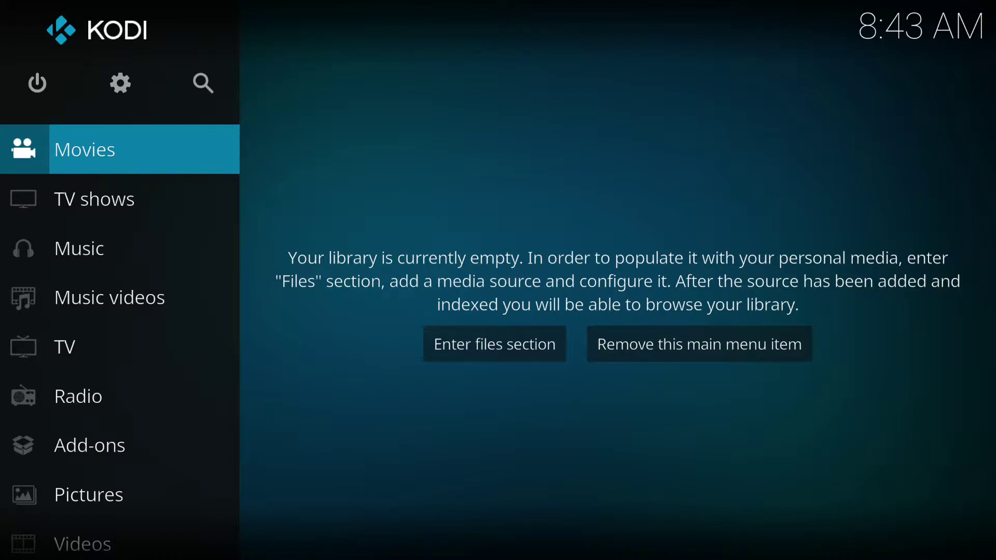
key(Up)
key(Return)
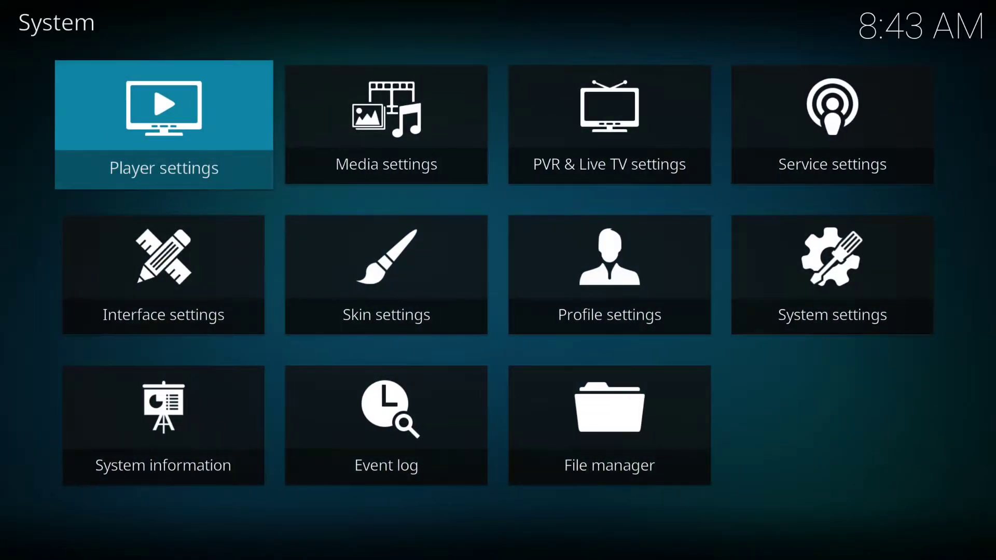
key(Down)
key(Right)
key(Right)
key(Right)
key(Return)
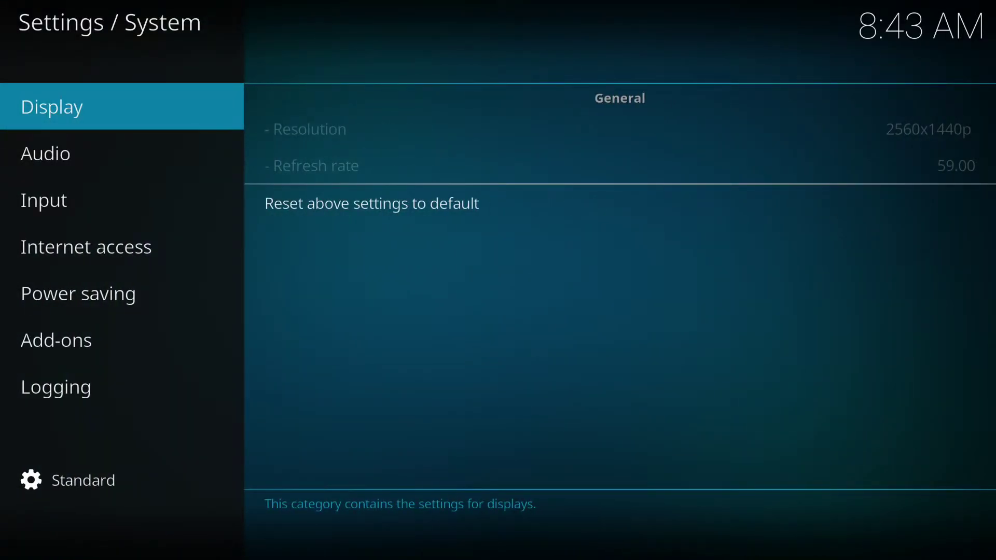
Allow installation of add-ons from unknown sources, accept the warning and leave the System settings.
key(Down)
key(Down)
key(Down)
key(Down)
key(Down)
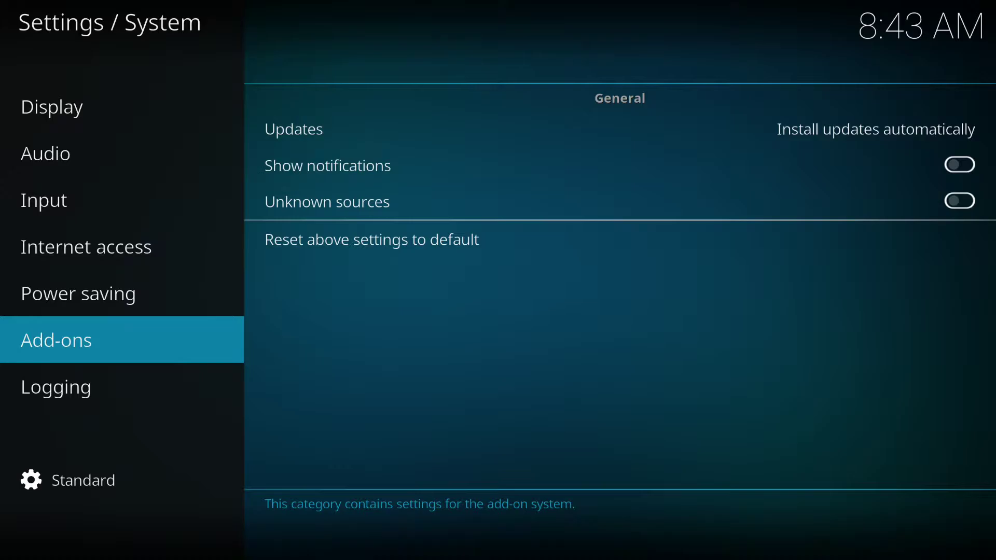
key(Right)
key(Down)
key(Down)
key(Return)
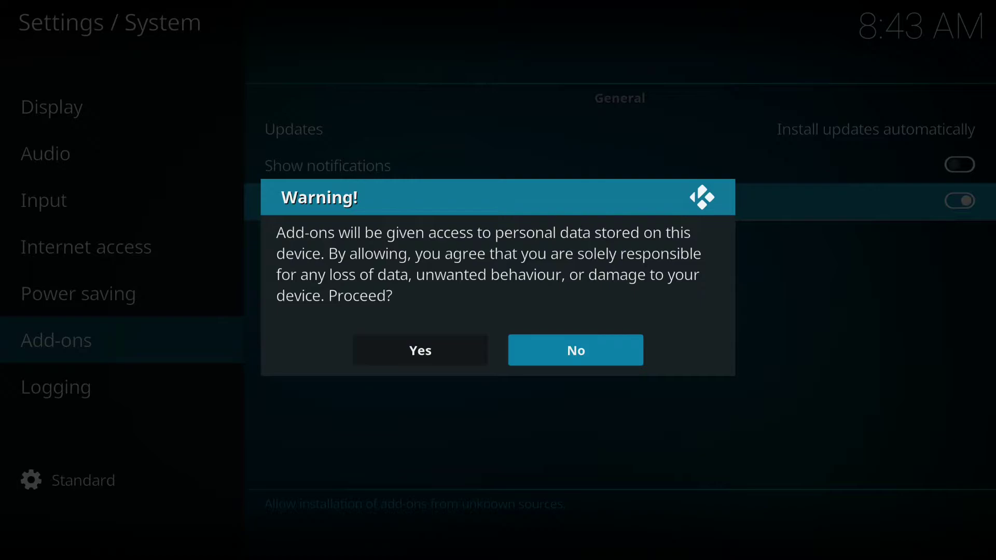
key(Left)
key(Return)
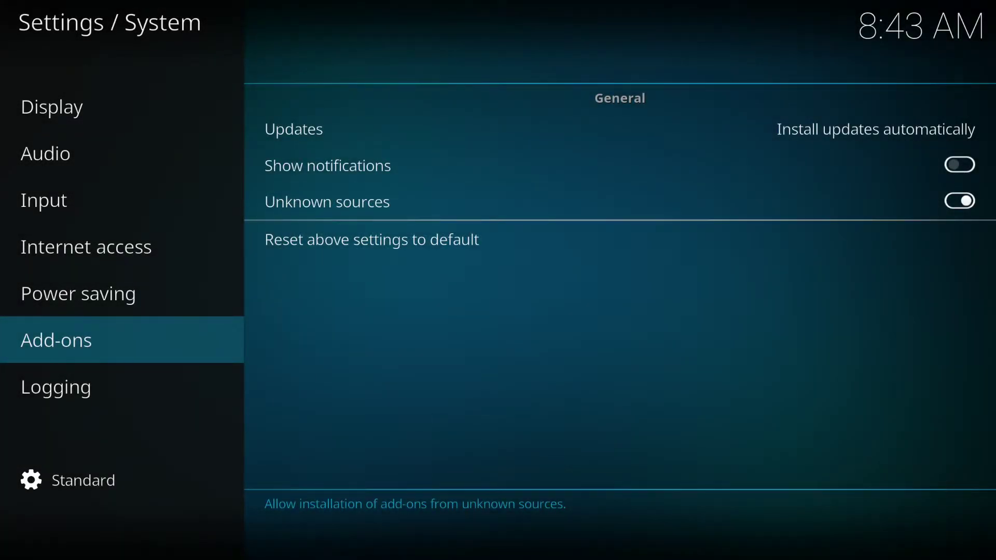
key(Escape)
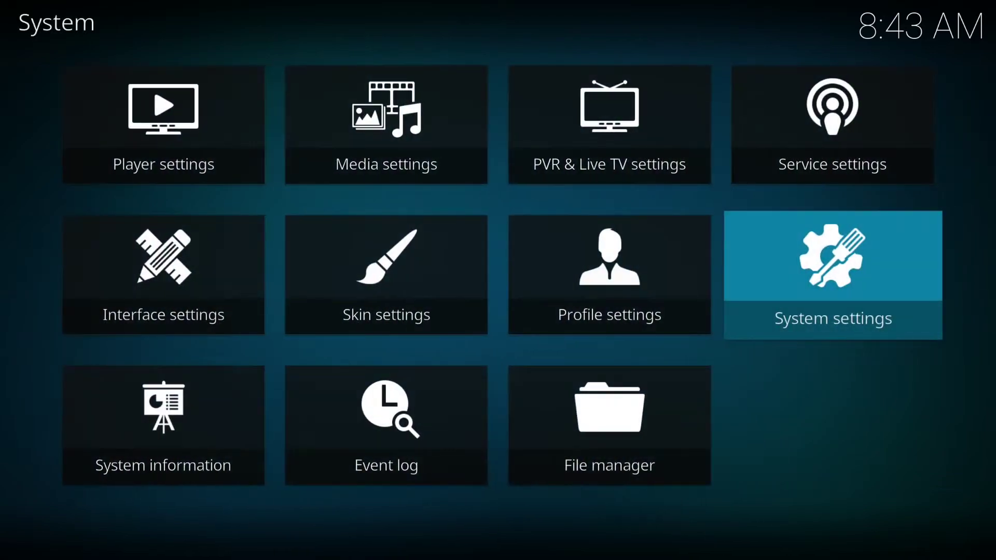
key(Down)
key(Return)
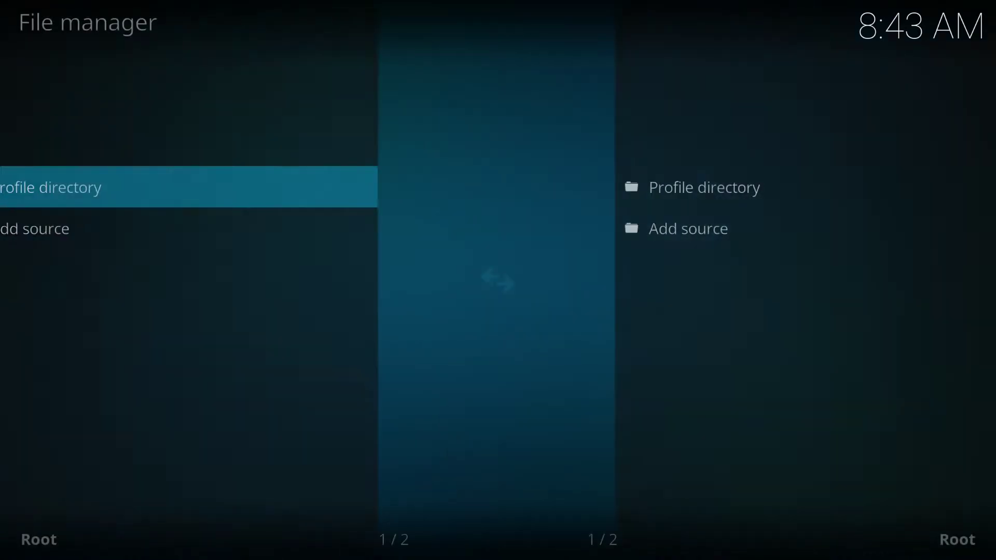
key(Down)
key(Return)
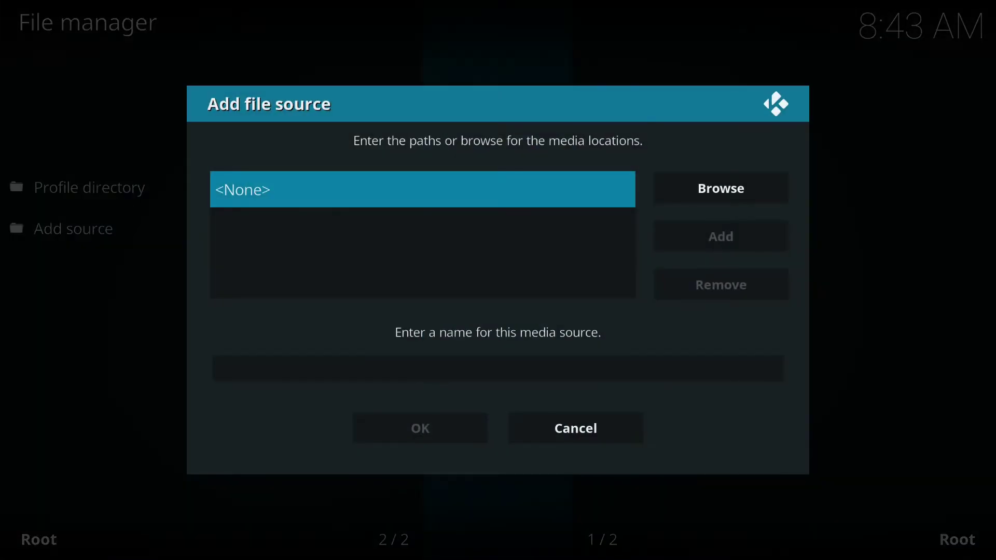
key(Return)
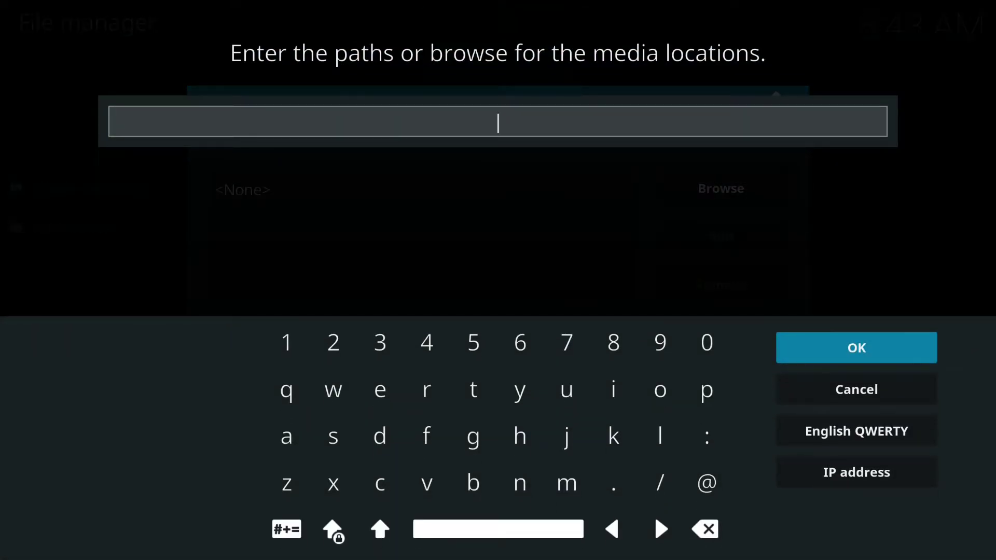
text(h)
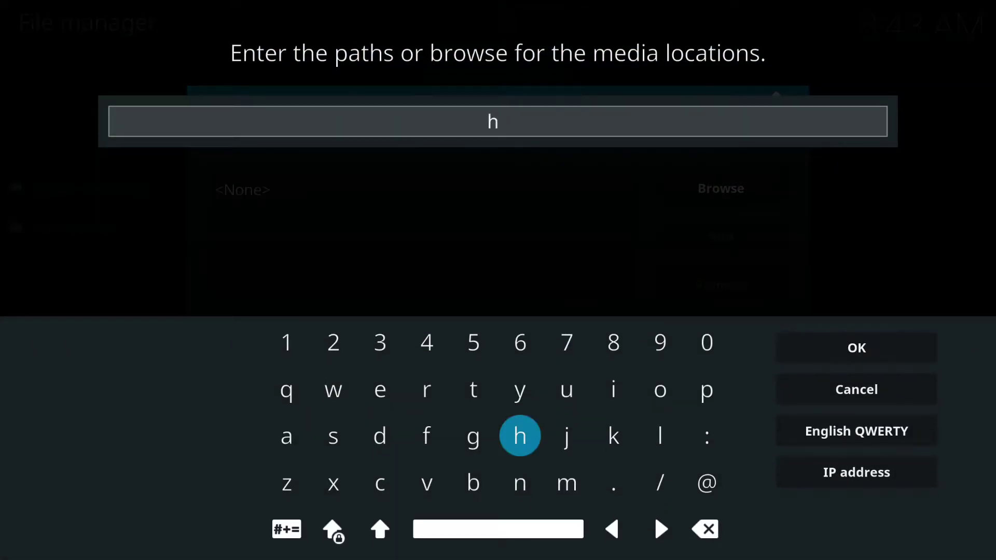
text(tt)
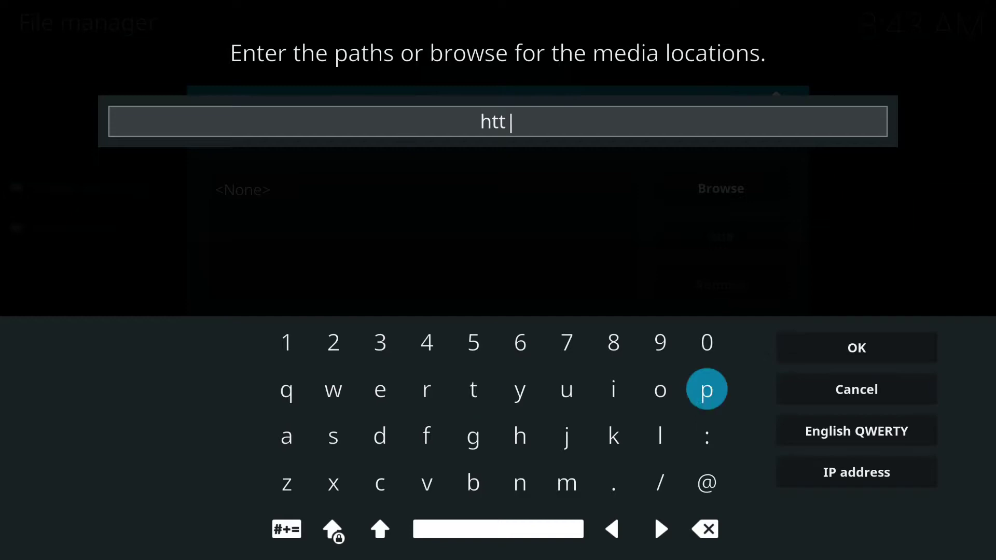
text(p:/)
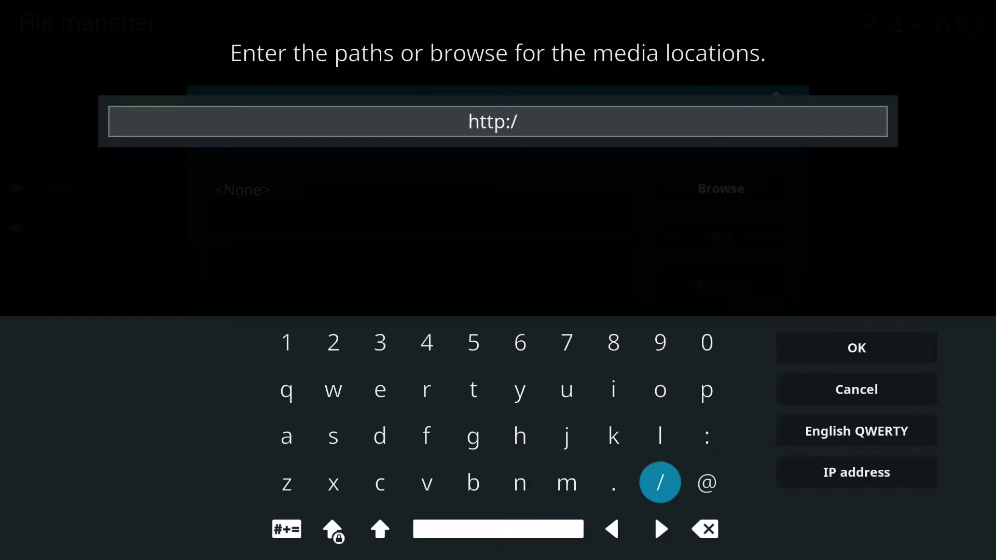
text(/f)
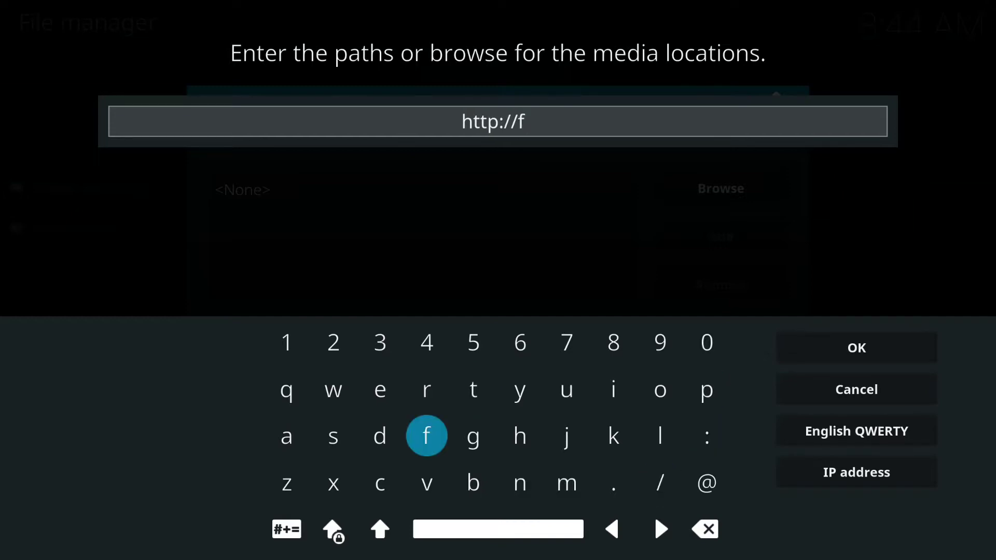
text(us)
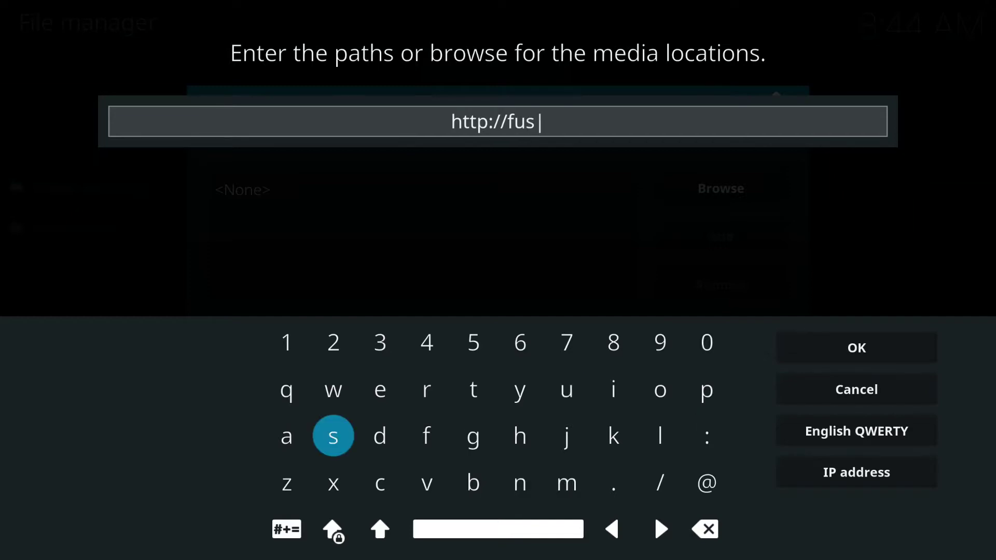
text(ion.)
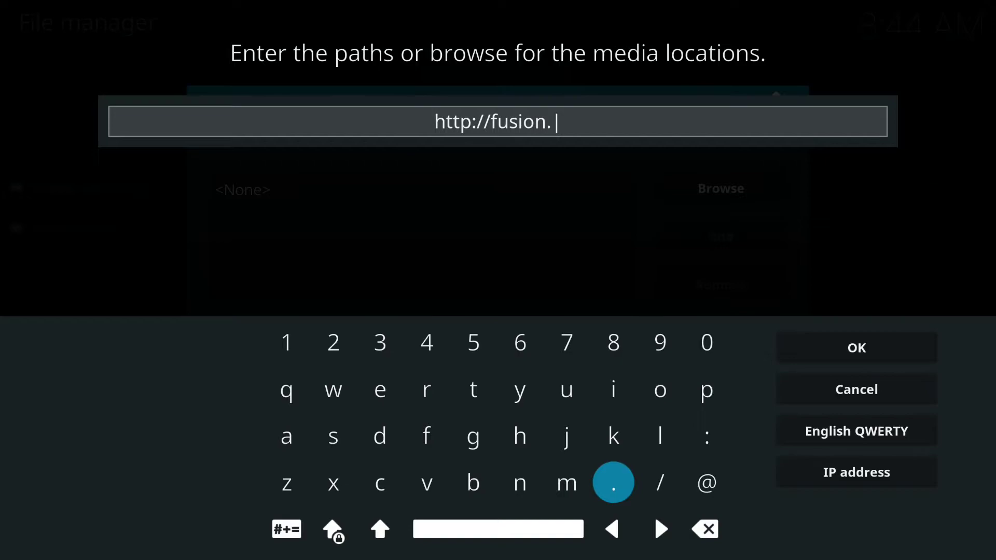
text(tva)
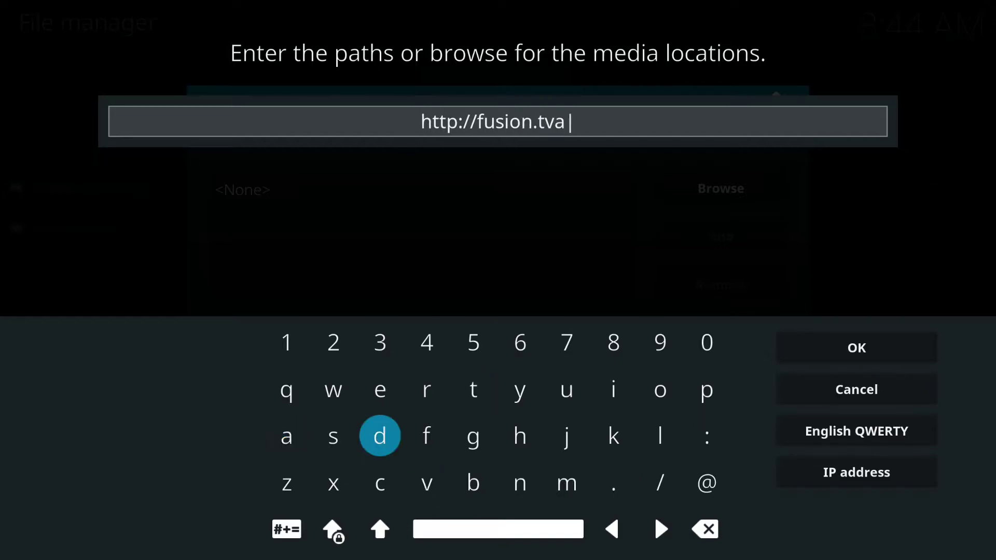
text(ddon)
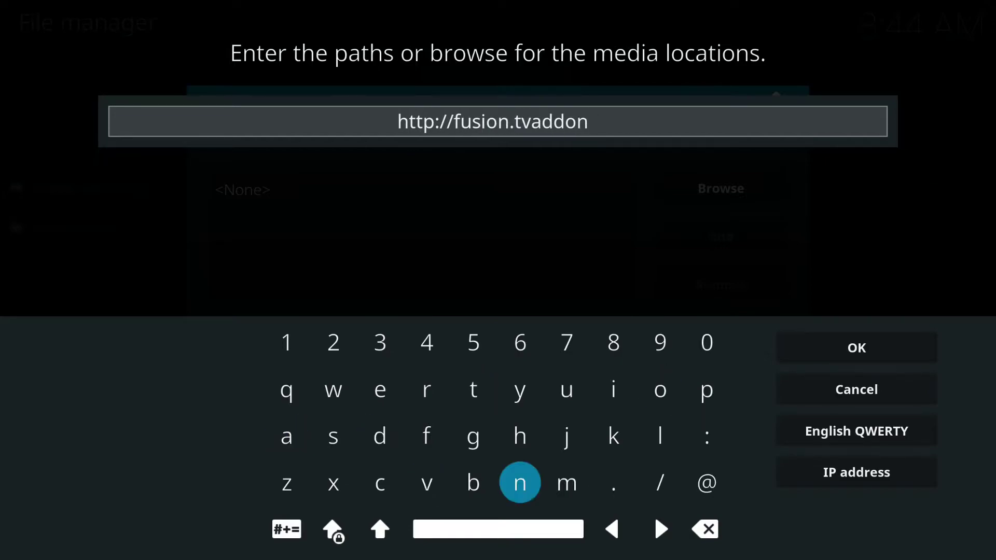
text(s.co)
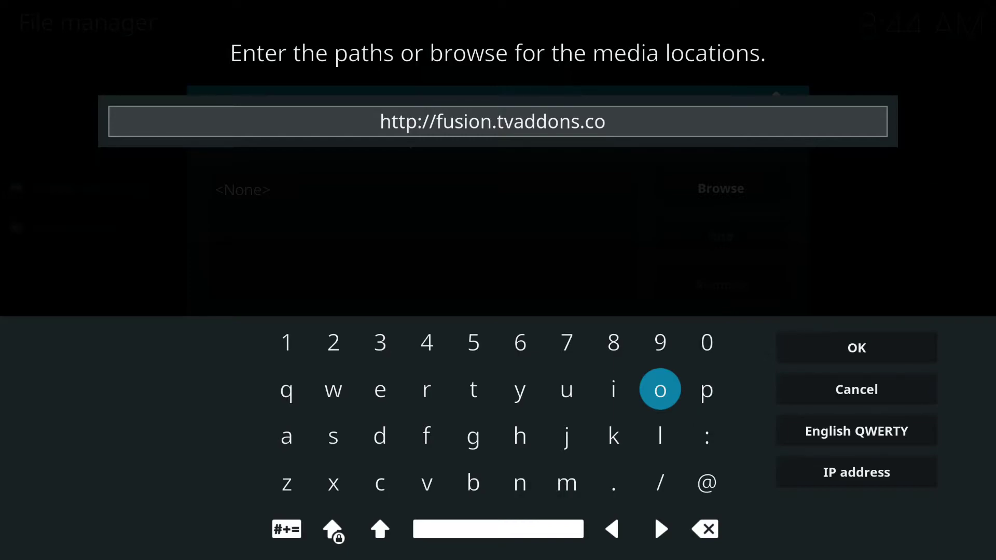
key(Return)
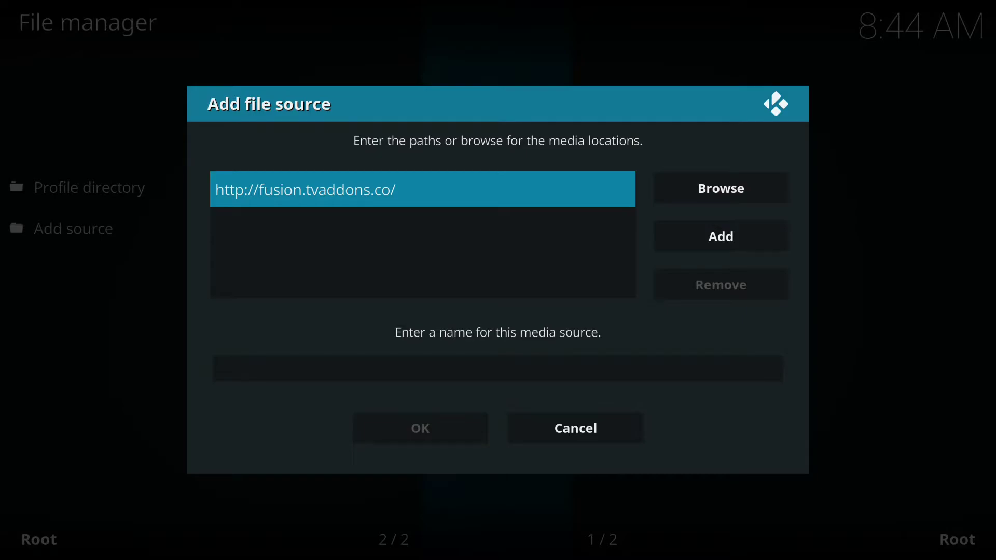
Name the new media source fusion and save it.
key(Down)
key(Return)
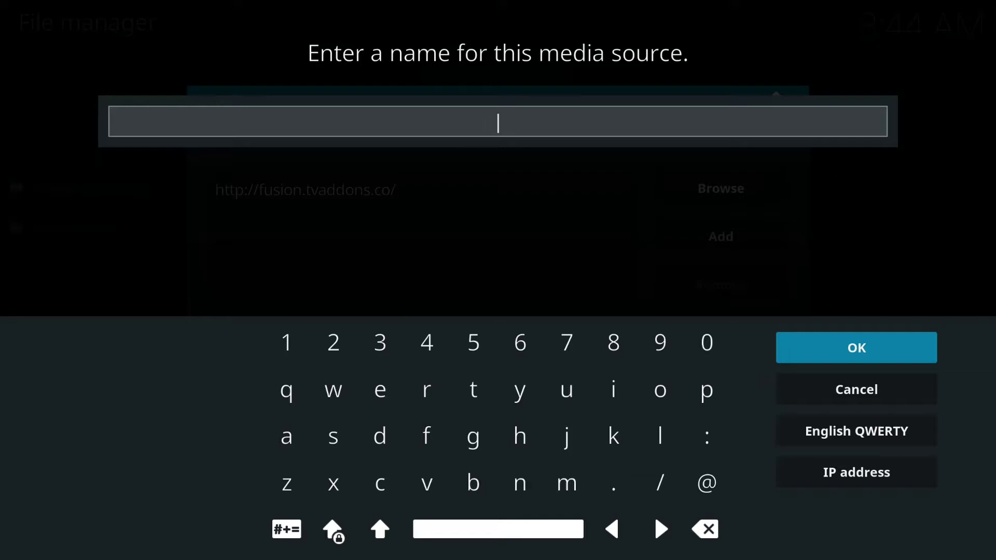
text(fusi)
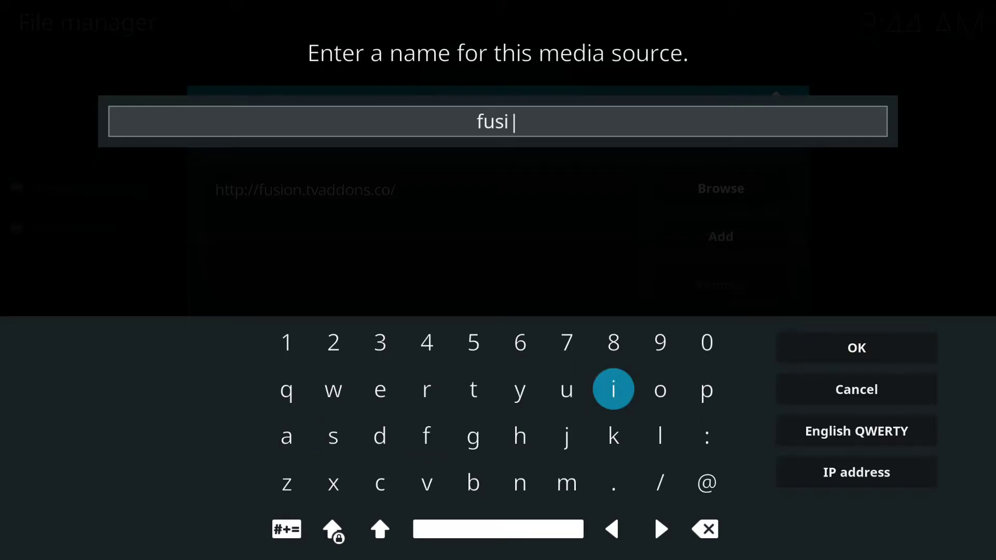
text(on)
key(Return)
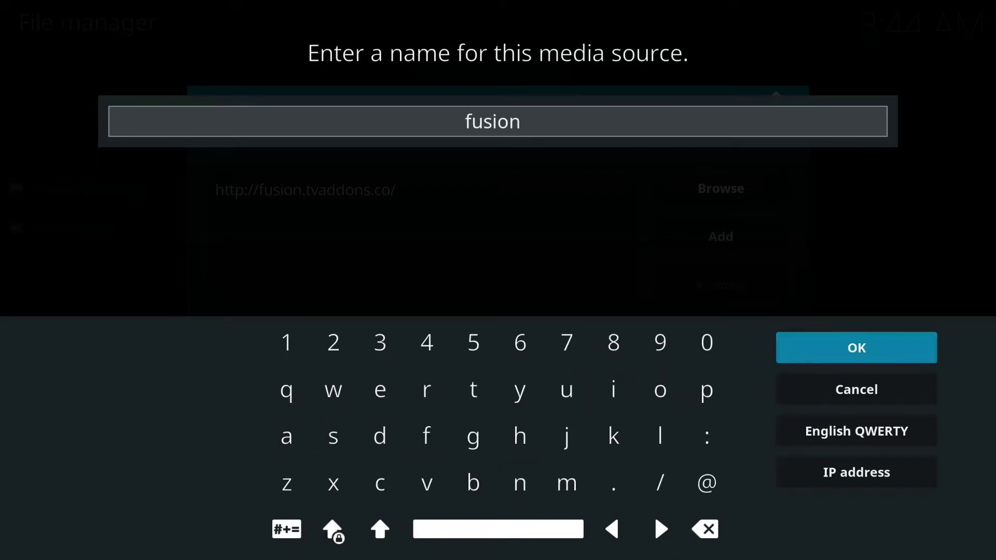
key(Down)
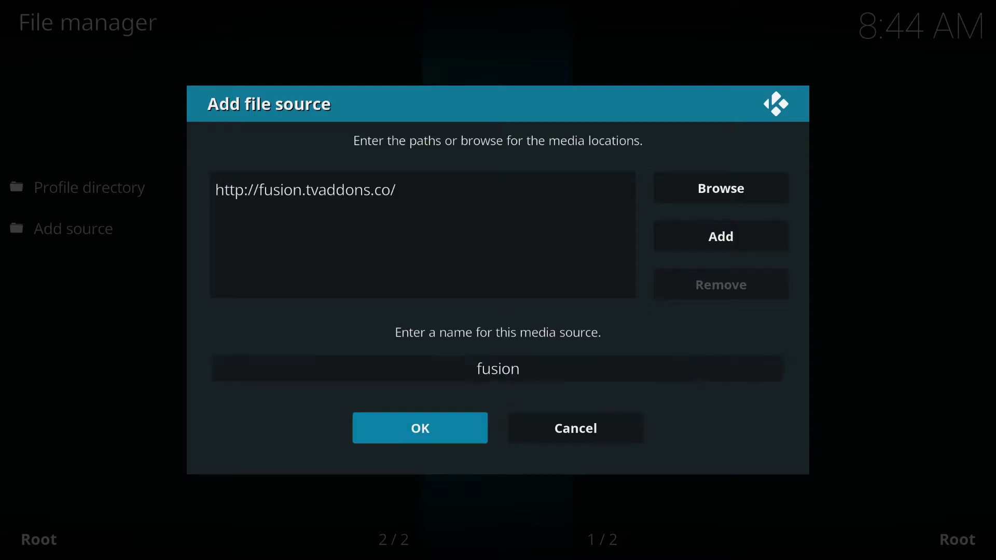
key(Return)
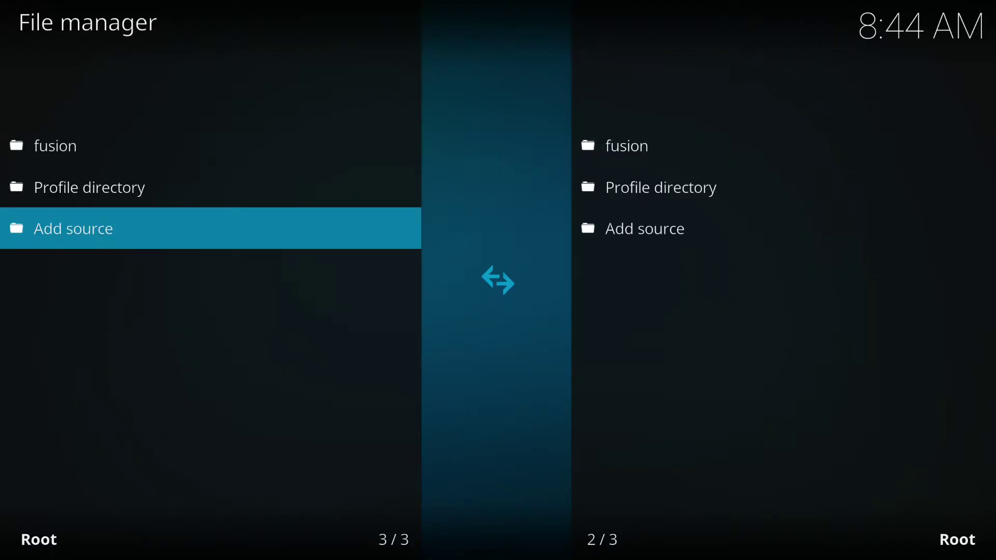
Leave the File manager and open Install from zip file in the Add-on browser.
key(Escape)
key(Escape)
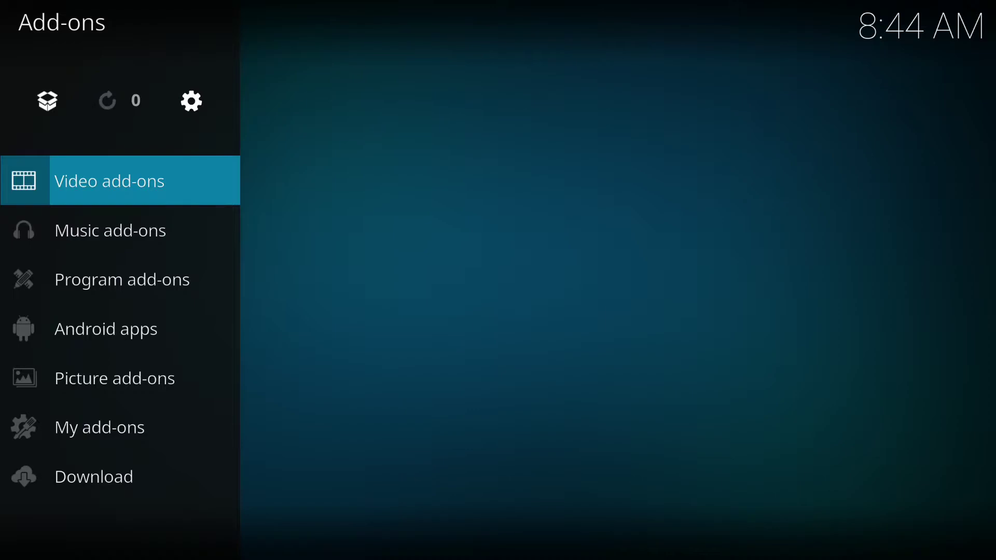
key(Up)
key(Return)
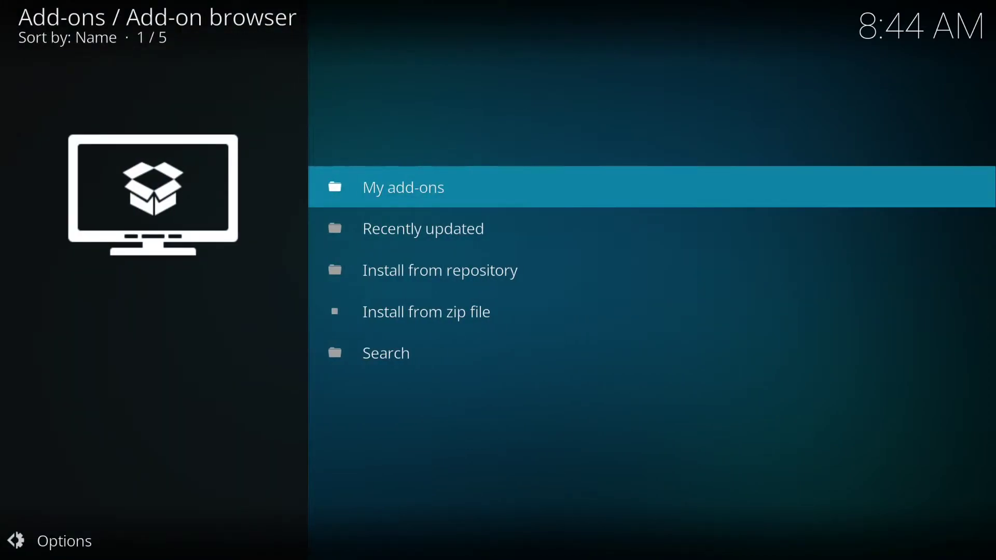
key(Down)
key(Down)
key(Down)
key(Return)
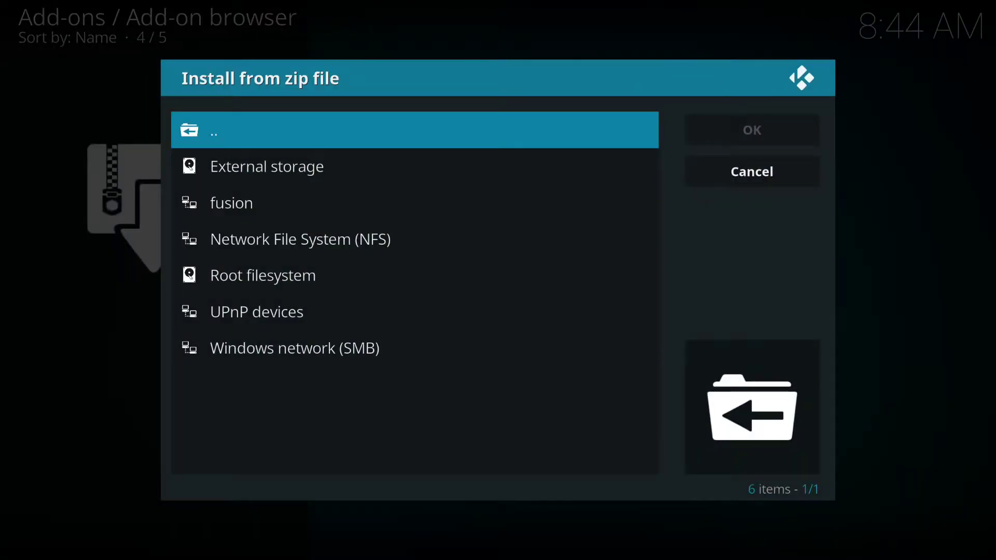
Install plugin.program.indigo-4.0.4.zip from the begin-here folder of the fusion source.
key(Down)
key(Down)
key(Return)
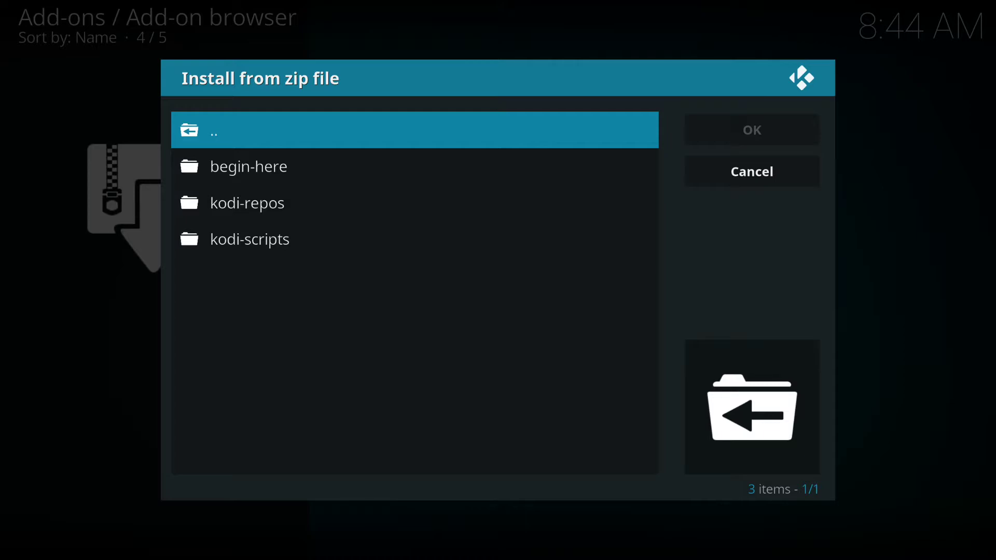
key(Down)
key(Return)
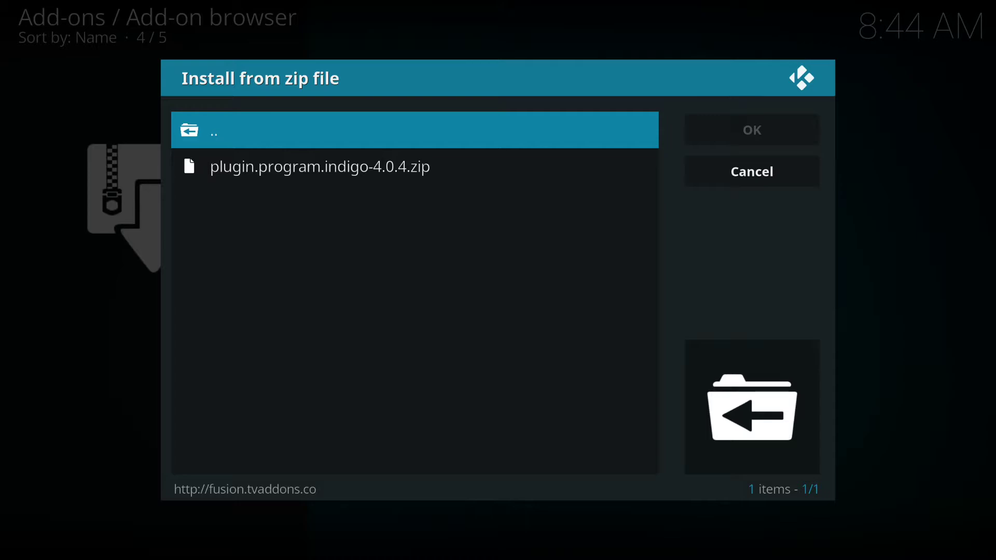
key(Escape)
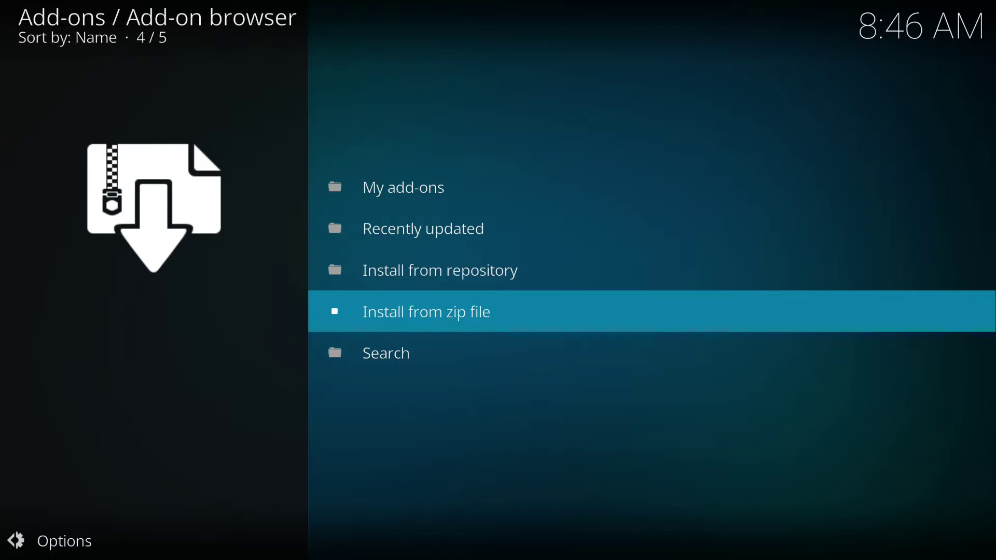
Open the Addon Installer in Indigo and agree to download the Git Browser add-on.
key(BackSpace)
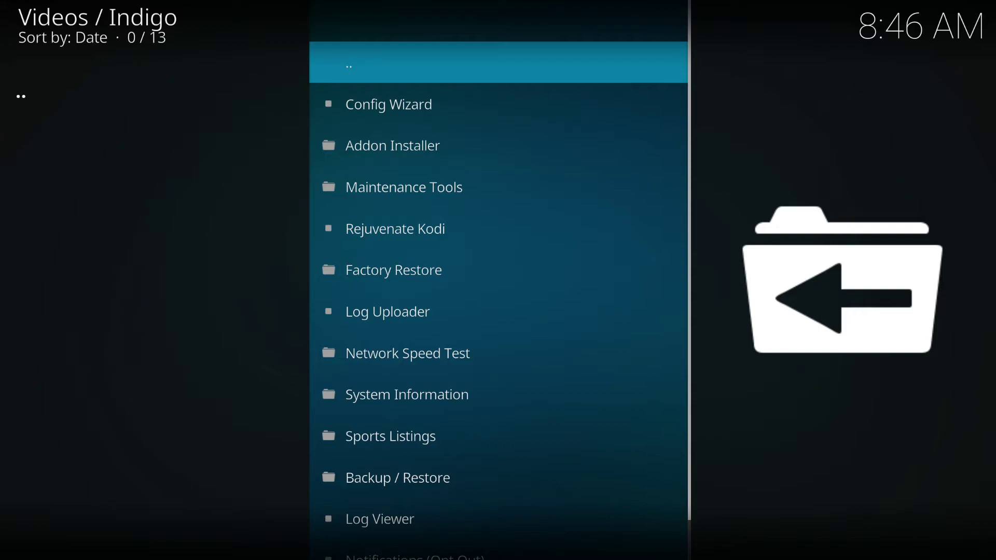
click(393, 146)
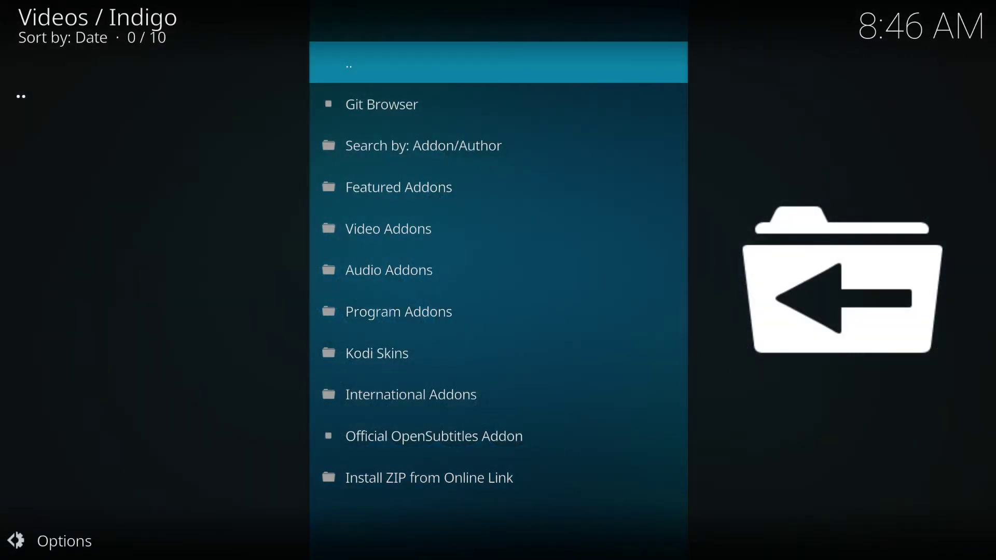
key(Down)
key(Return)
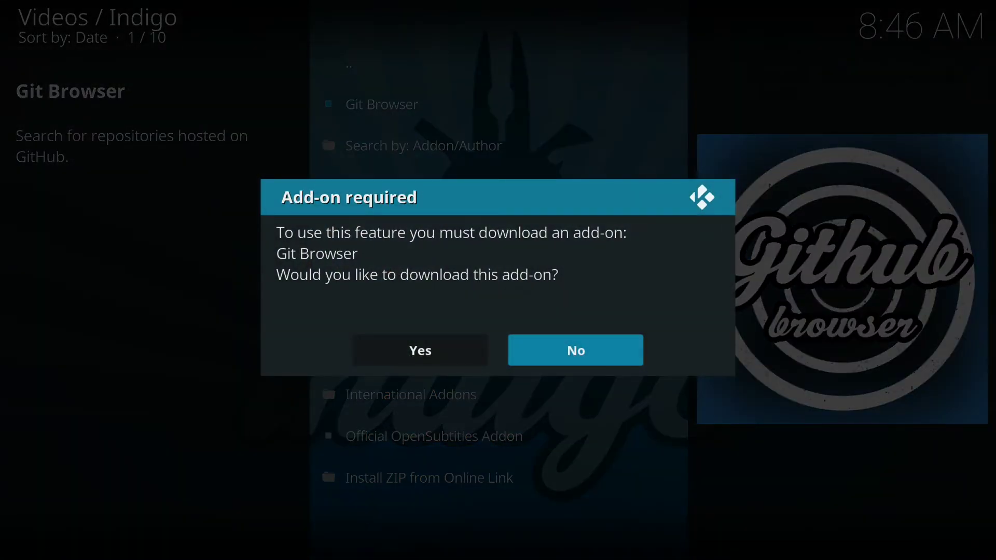
key(Left)
key(Return)
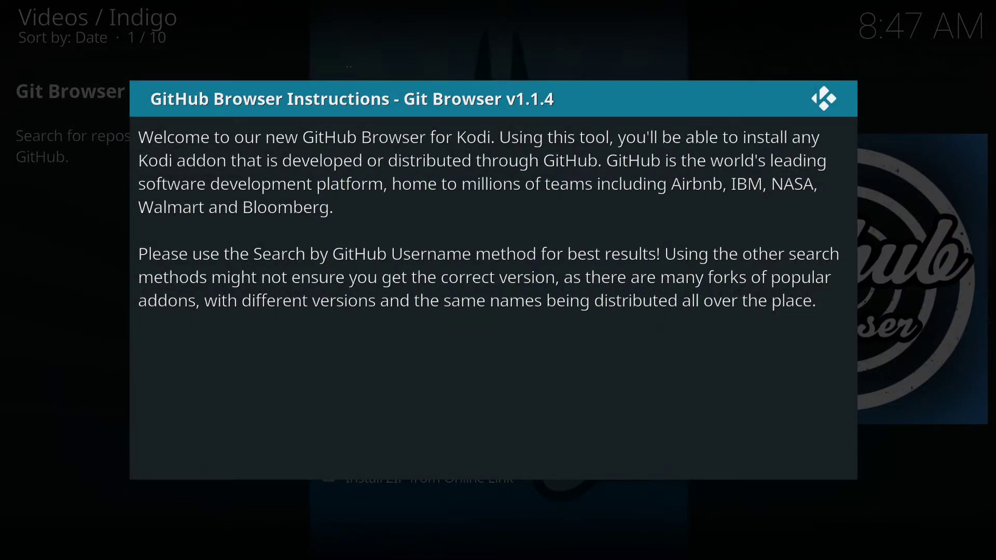
Dismiss the GitHub Browser instructions and start a new search by GitHub Username.
key(Escape)
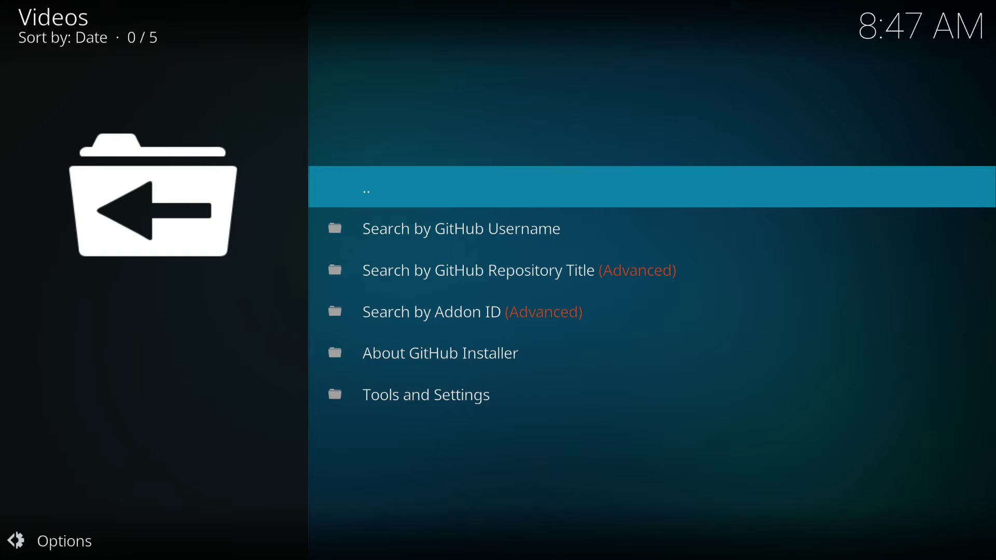
key(Down)
key(Return)
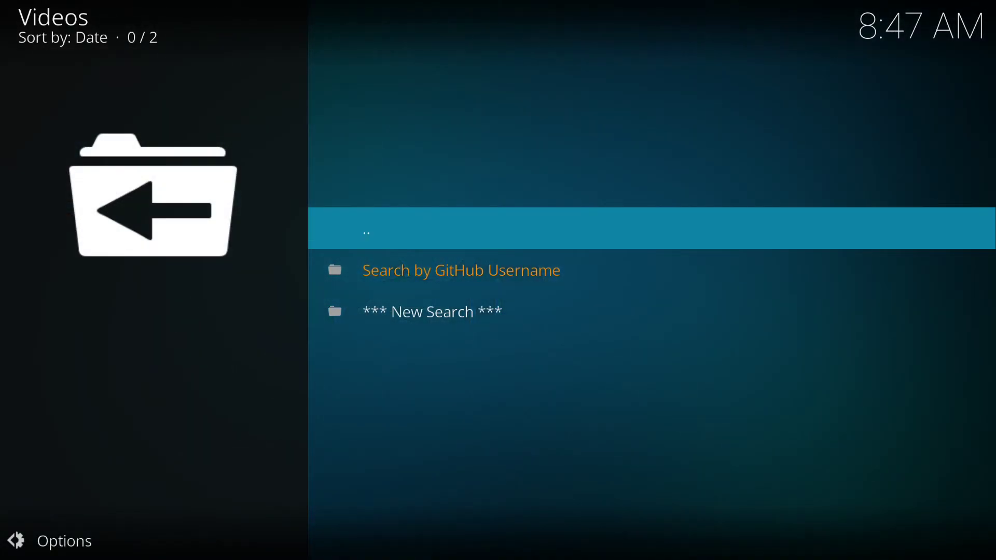
key(Down)
key(Down)
key(Return)
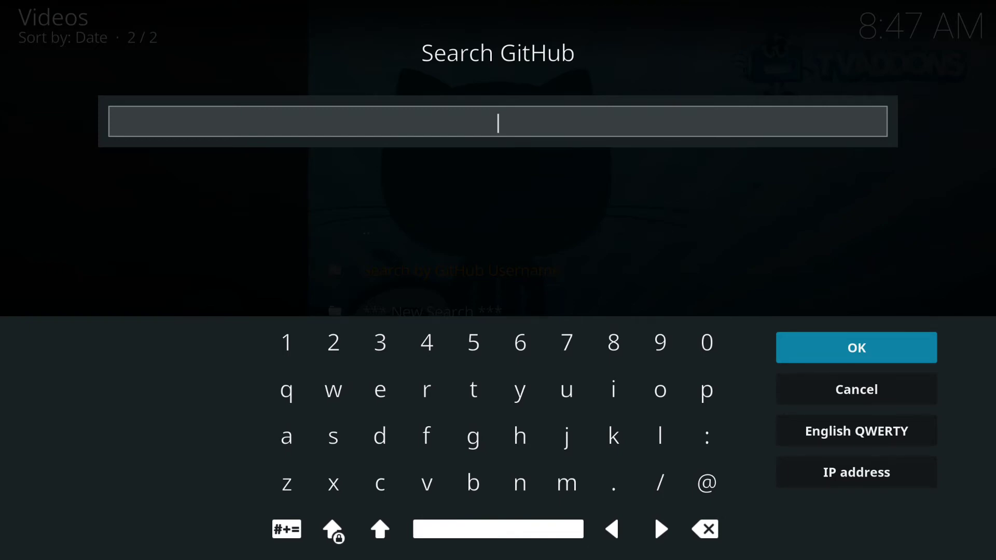
Search GitHub for the username kodibae.
text(k)
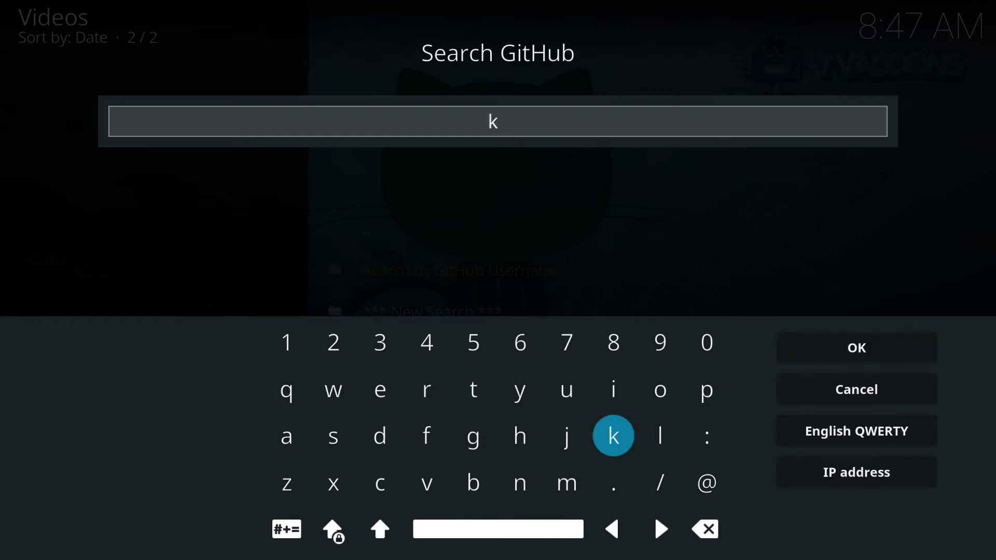
text(odi)
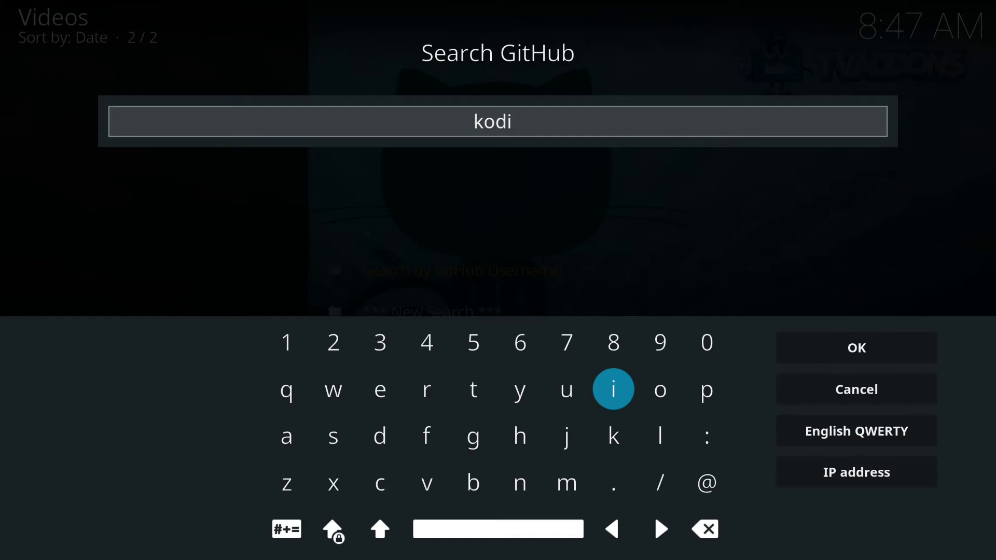
text(bae)
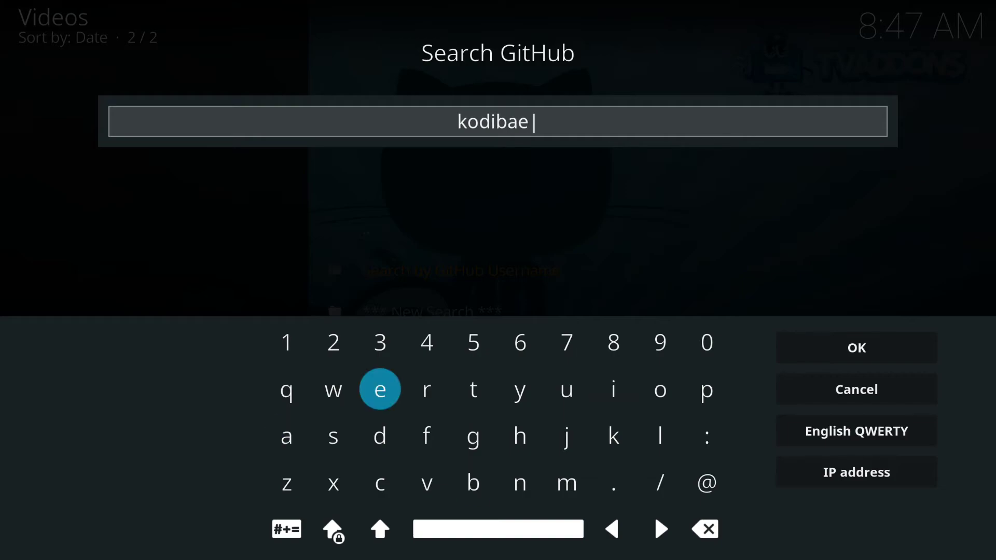
key(Return)
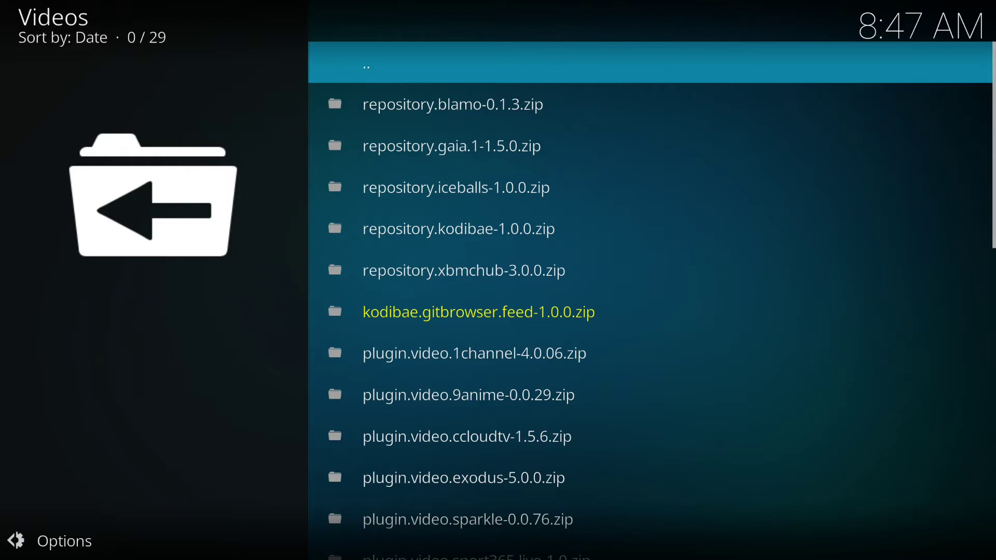
Look through the repository and video plugin zip files listed for kodibae.
key(Down)
key(Down)
key(Down)
key(Down)
key(Down)
key(Down)
key(Down)
key(Down)
key(Down)
key(Down)
key(Down)
key(Down)
key(Down)
key(Down)
key(Down)
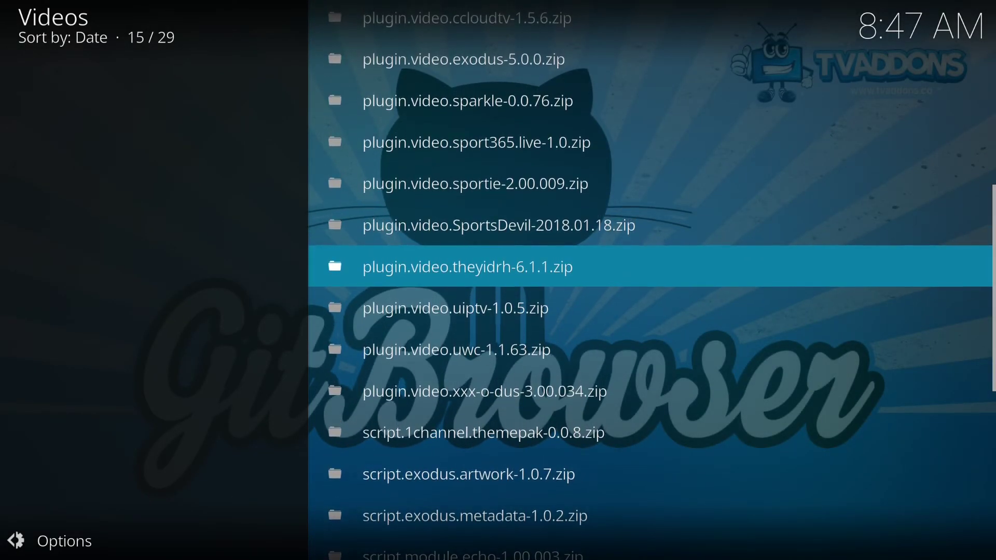
Install plugin.video.exodus-5.0.0.zip from the kodibae list and choose to restart to finalize the installation.
key(Up)
key(Up)
key(Up)
key(Up)
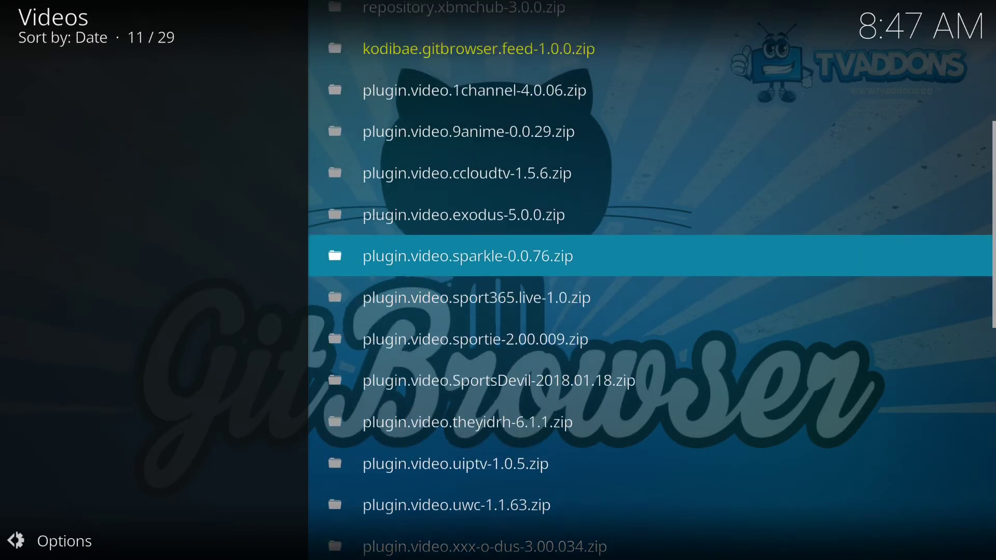
key(Up)
key(Up)
key(Down)
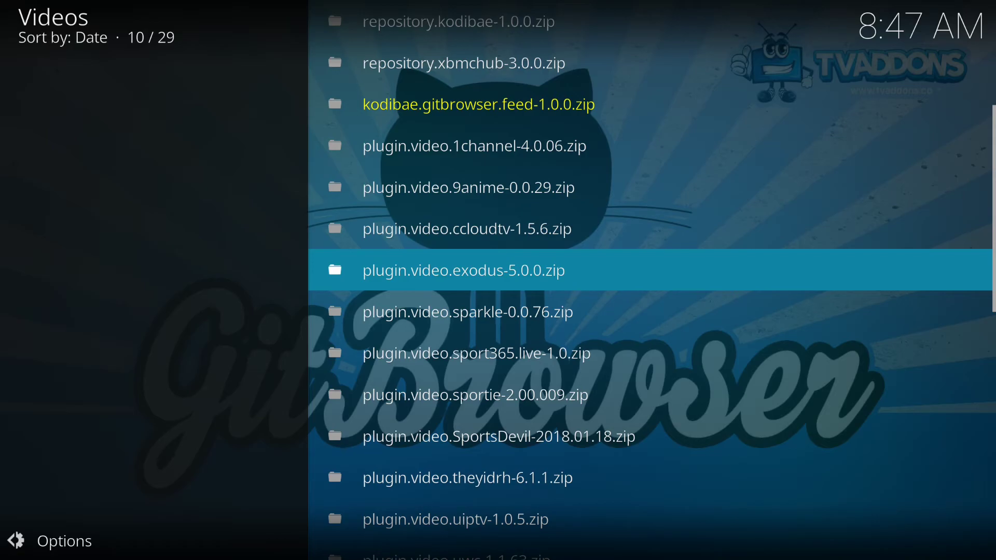
key(Return)
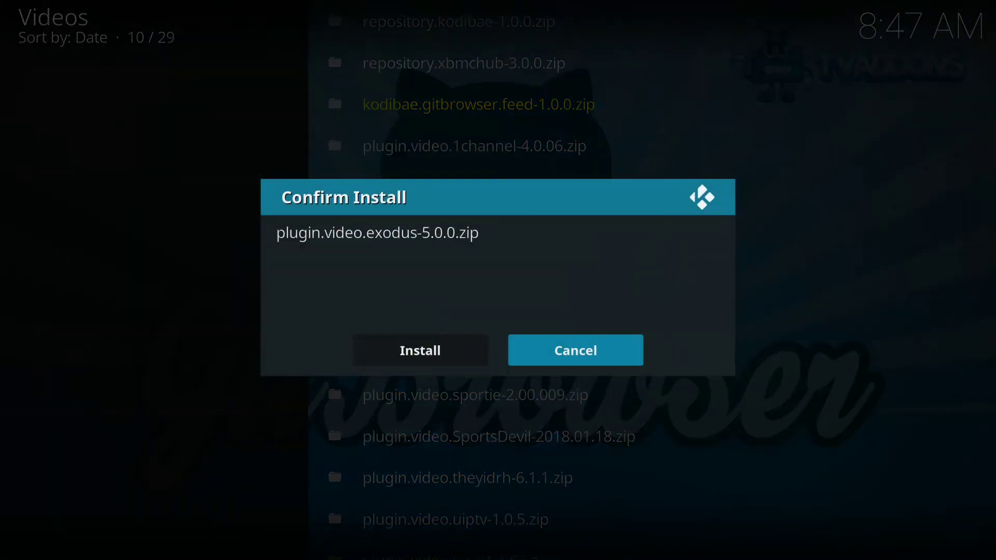
key(Left)
key(Return)
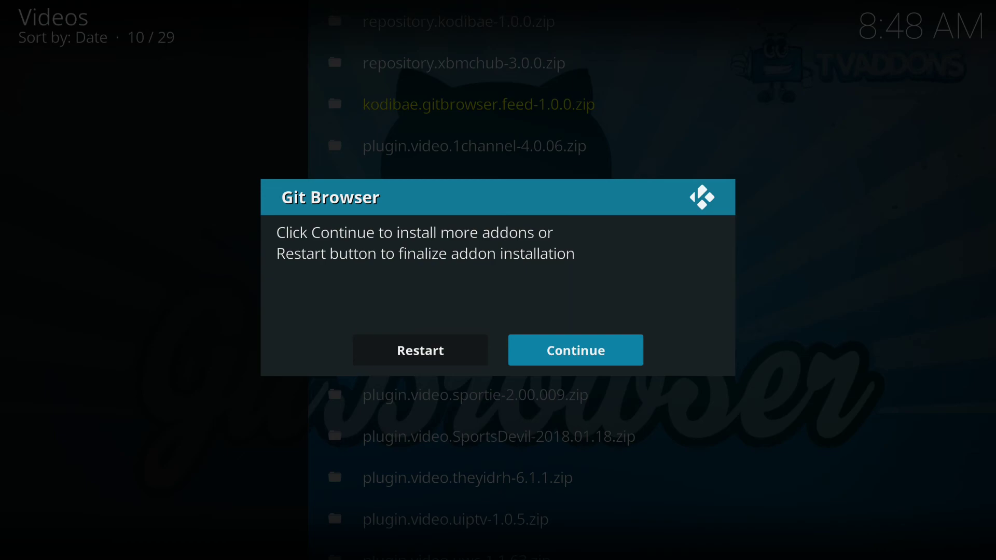
key(Left)
key(Return)
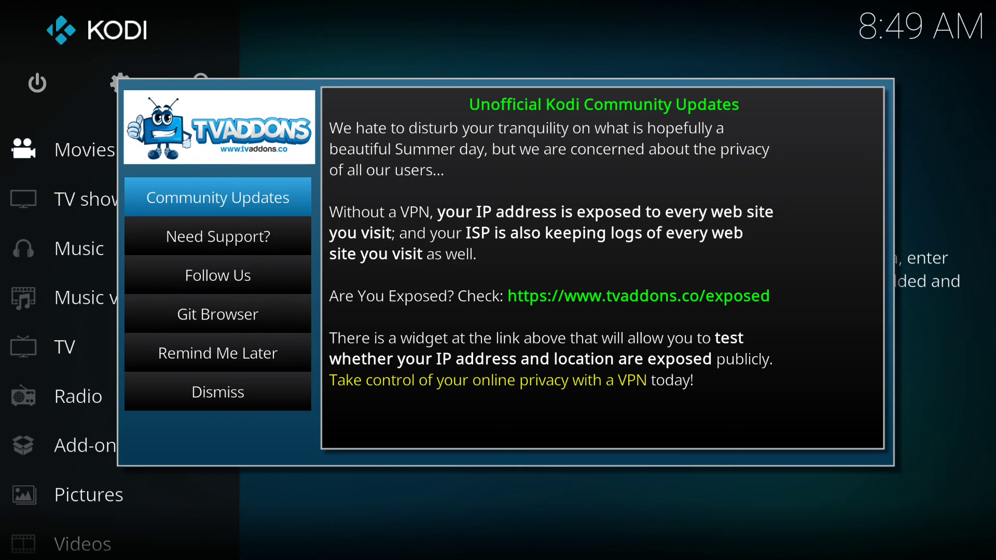
Dismiss the TVADDONS community updates notice and open the Add-ons section from the home screen.
key(Up)
key(Return)
click(90, 446)
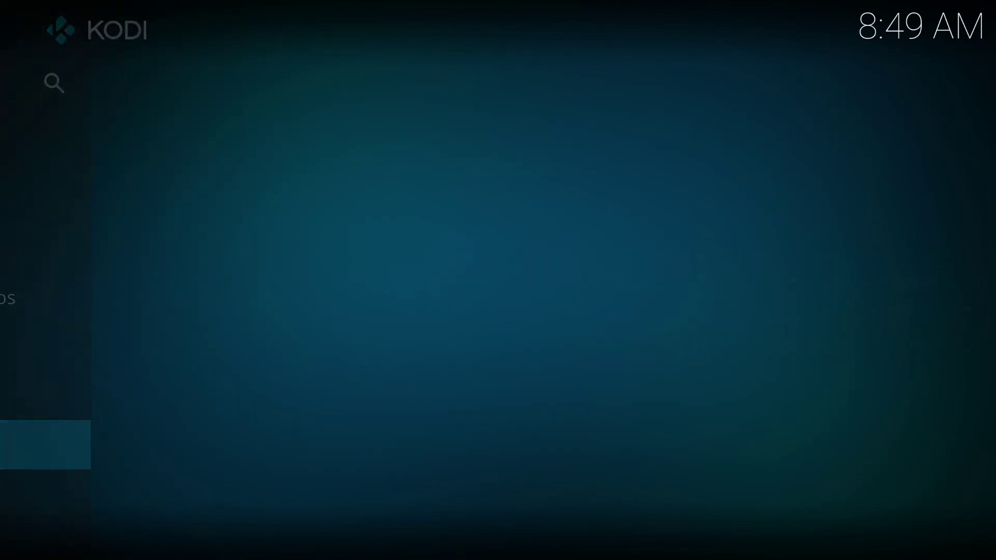